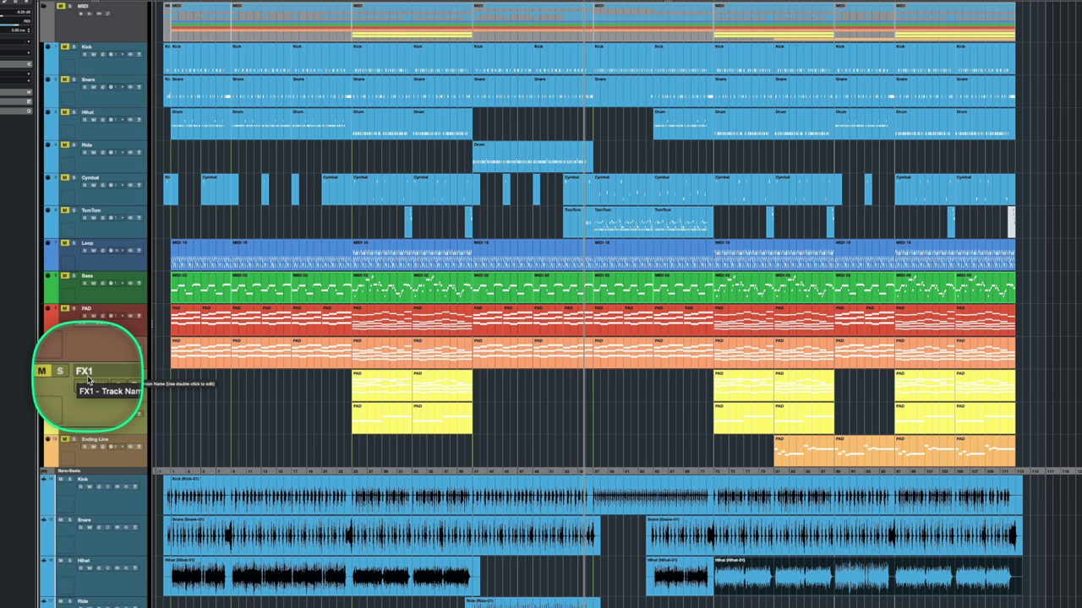
# Rename the second PAD event on the FX1 MIDI track as FX1.
pyautogui.click(380, 380)
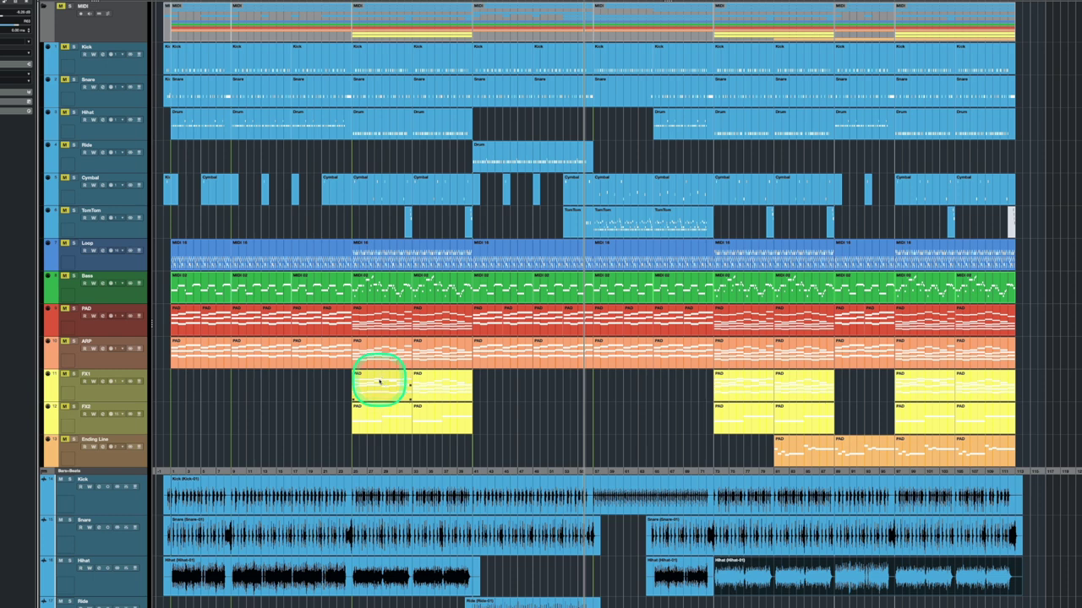
pyautogui.click(376, 363)
pyautogui.click(364, 378)
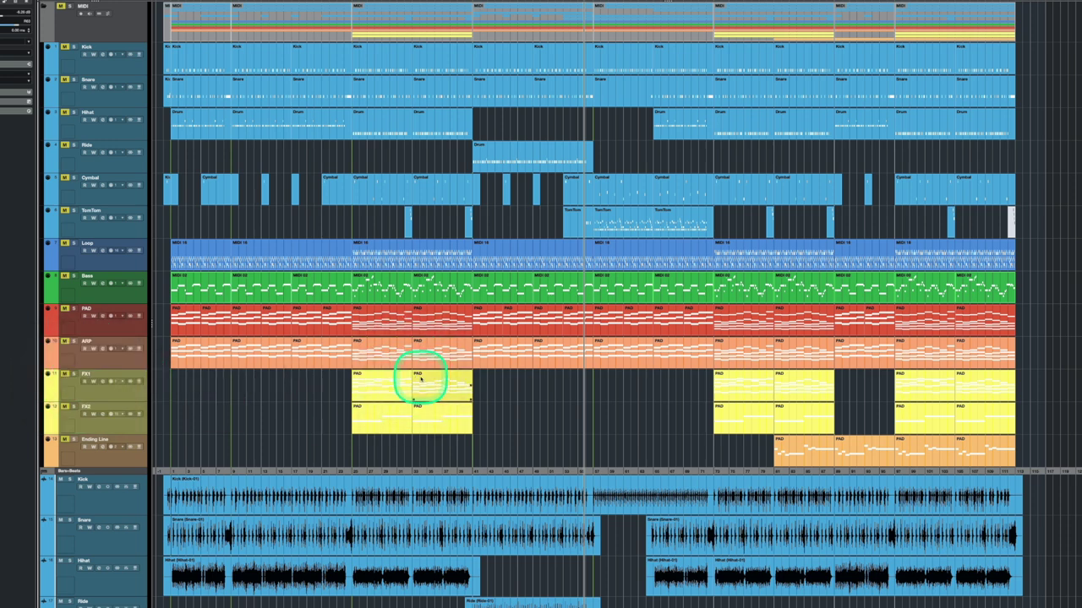
pyautogui.click(426, 382)
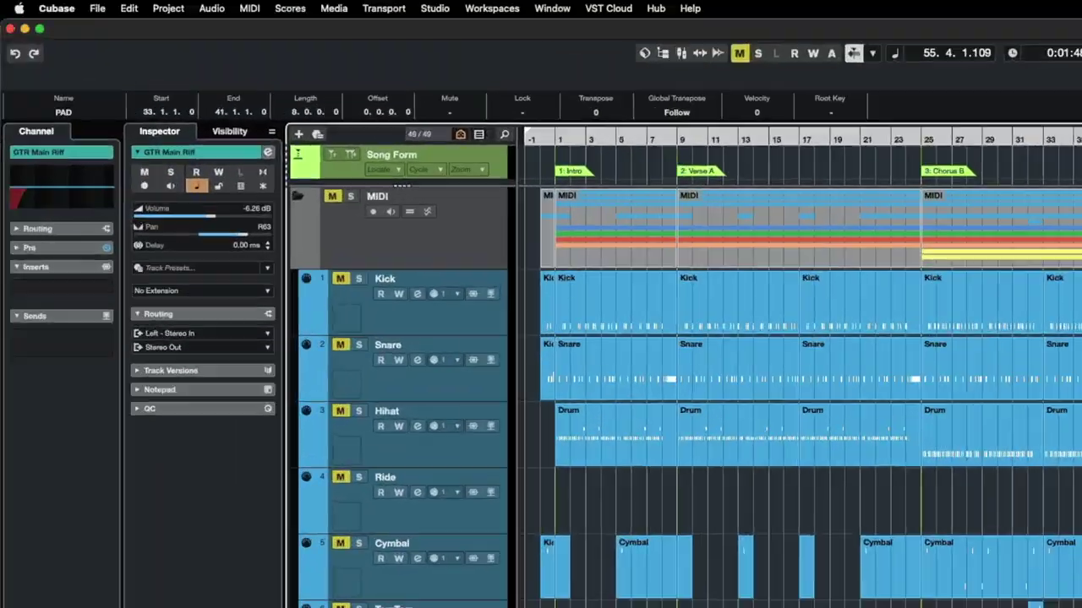
pyautogui.click(65, 117)
pyautogui.write('FX')
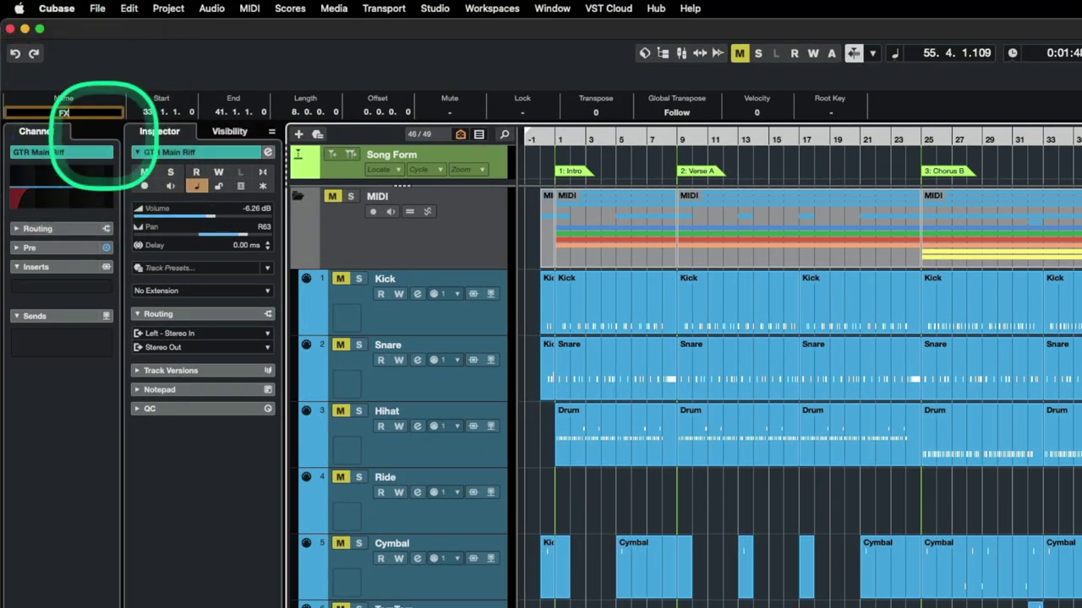
pyautogui.write('1')
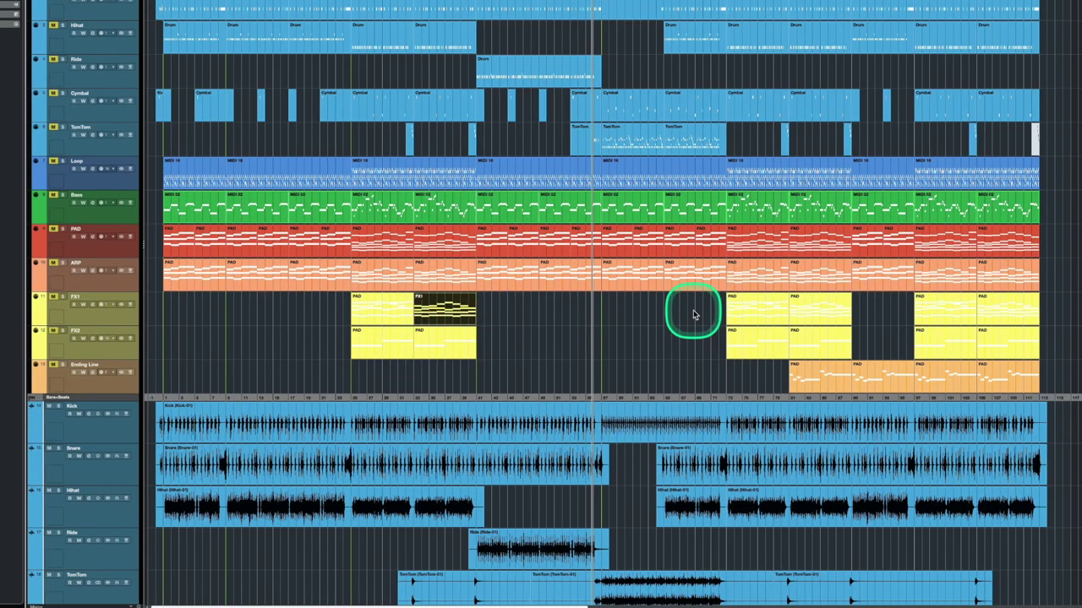
# Apply the track name FX1 to all events on the FX1 MIDI track at once.
pyautogui.moveTo(1078, 306); pyautogui.dragTo(261, 304)
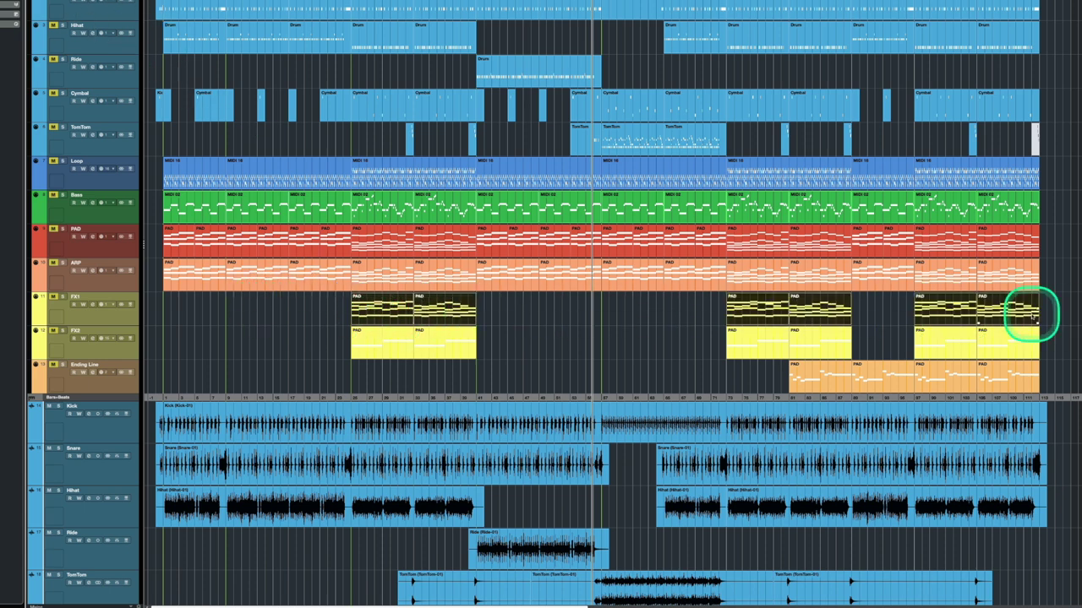
pyautogui.click(1075, 311)
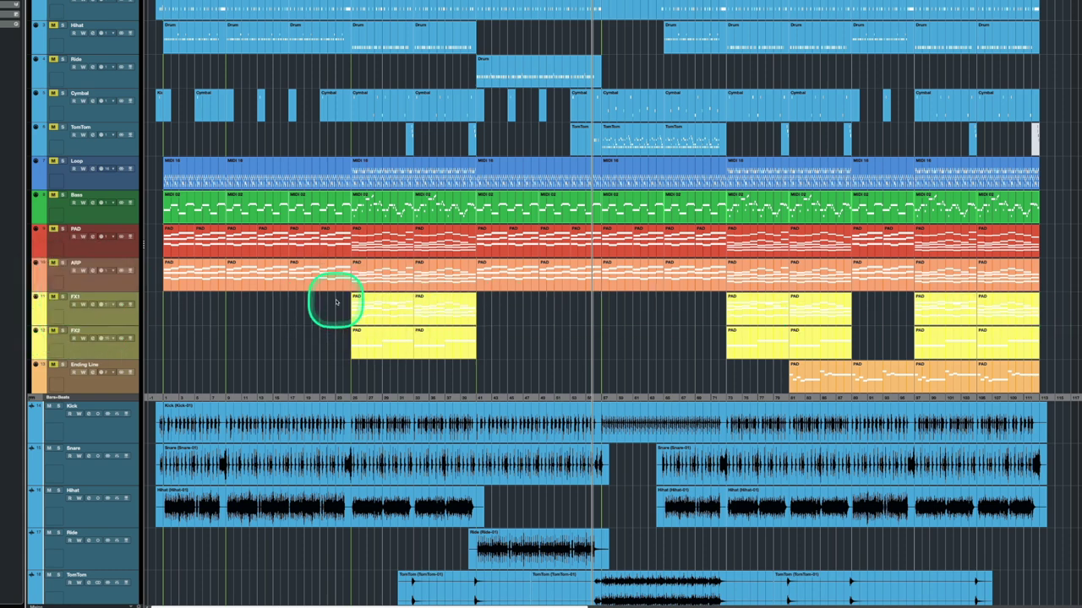
pyautogui.doubleClick(75, 297)
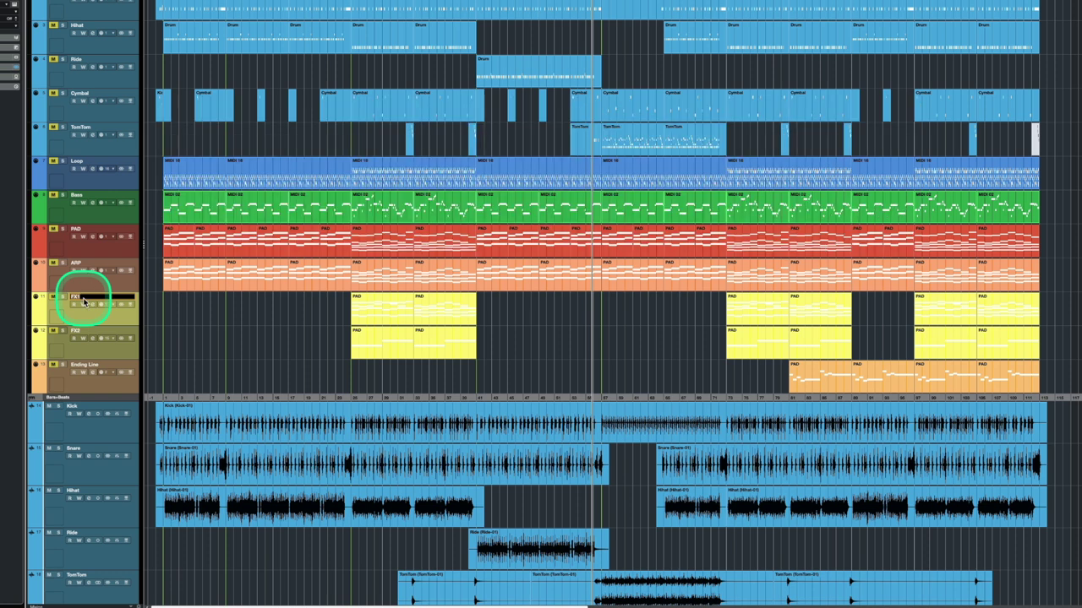
pyautogui.hotkey('shift', 'Return')
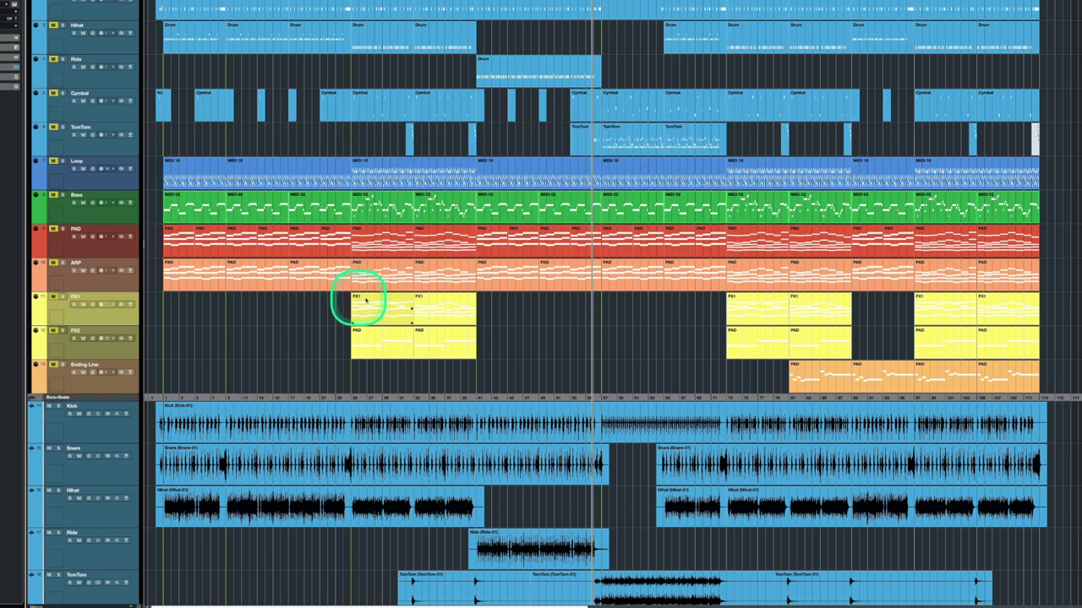
# Undo the renaming of the FX1 track's events.
pyautogui.doubleClick(72, 298)
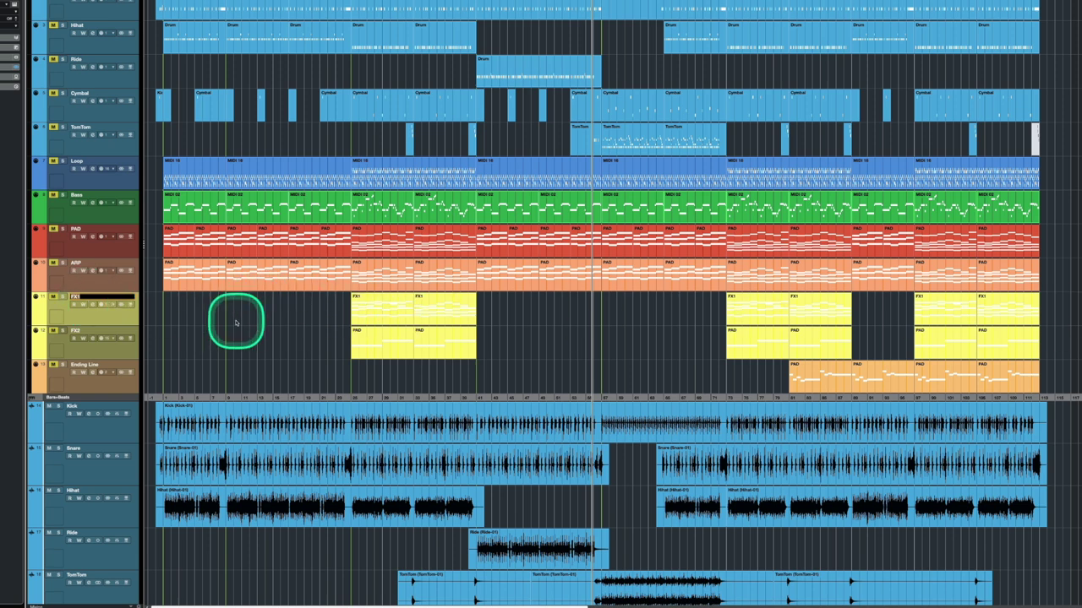
pyautogui.press('Return')
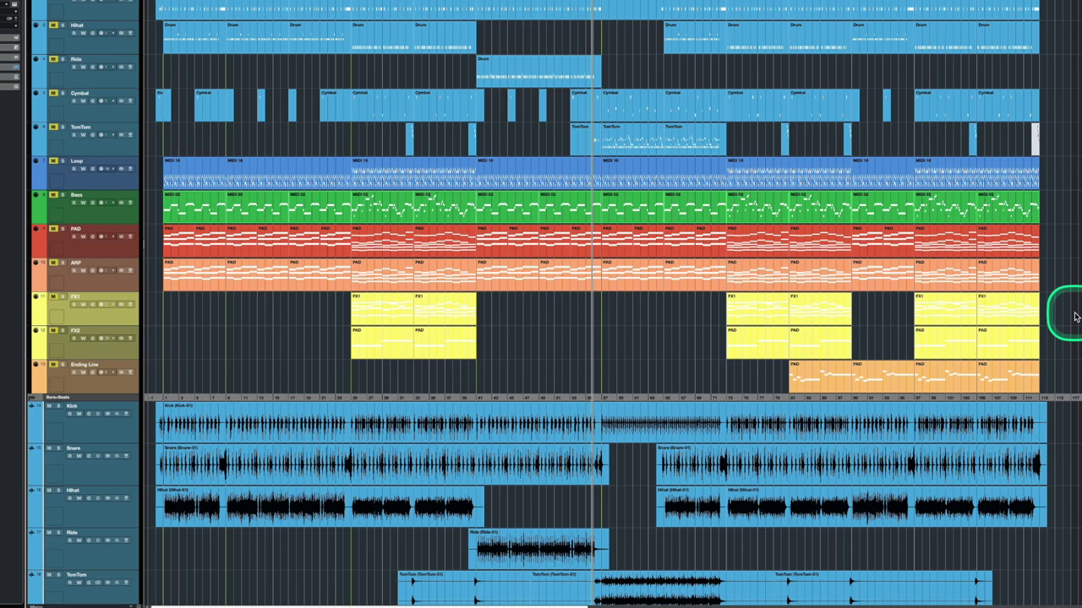
pyautogui.press('super+z')
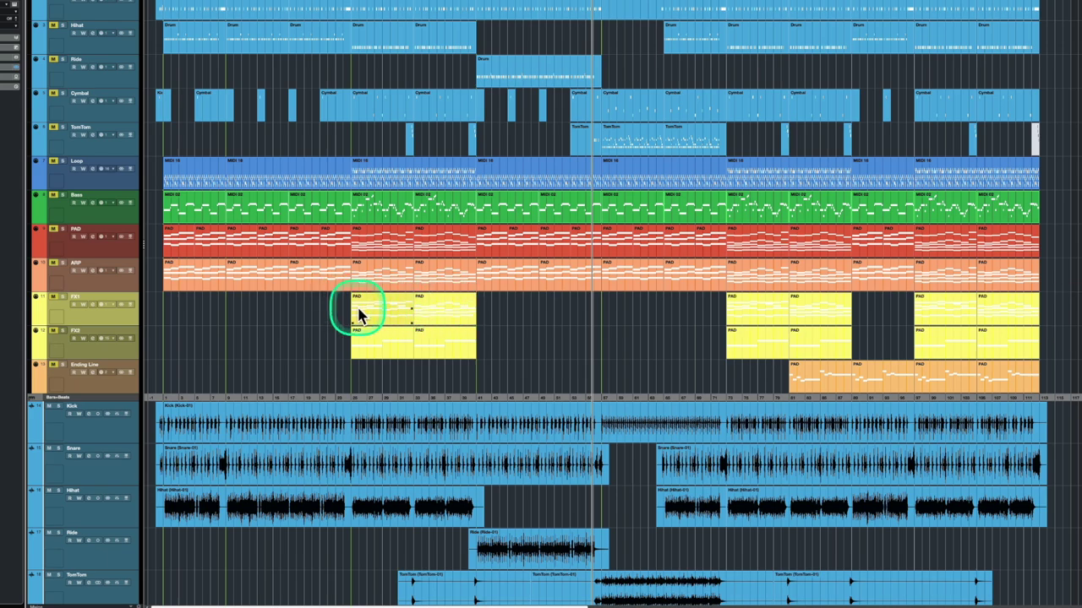
# Select all events on the FX1 MIDI track and rename them together as FX1 with Rename Selected Events.
pyautogui.moveTo(1052, 312); pyautogui.dragTo(247, 311)
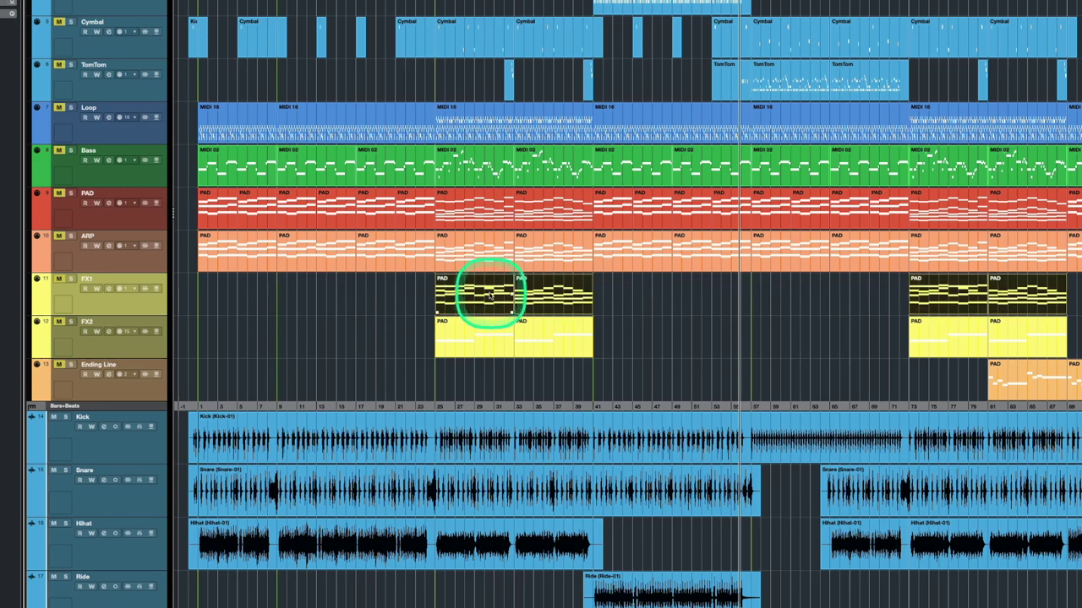
pyautogui.rightClick(488, 296)
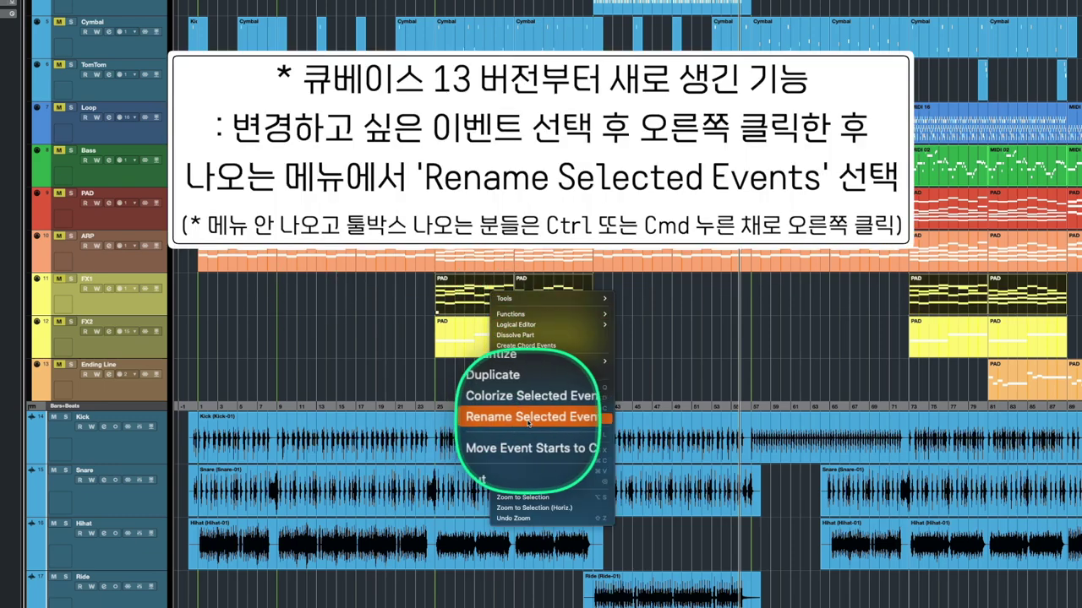
pyautogui.click(575, 420)
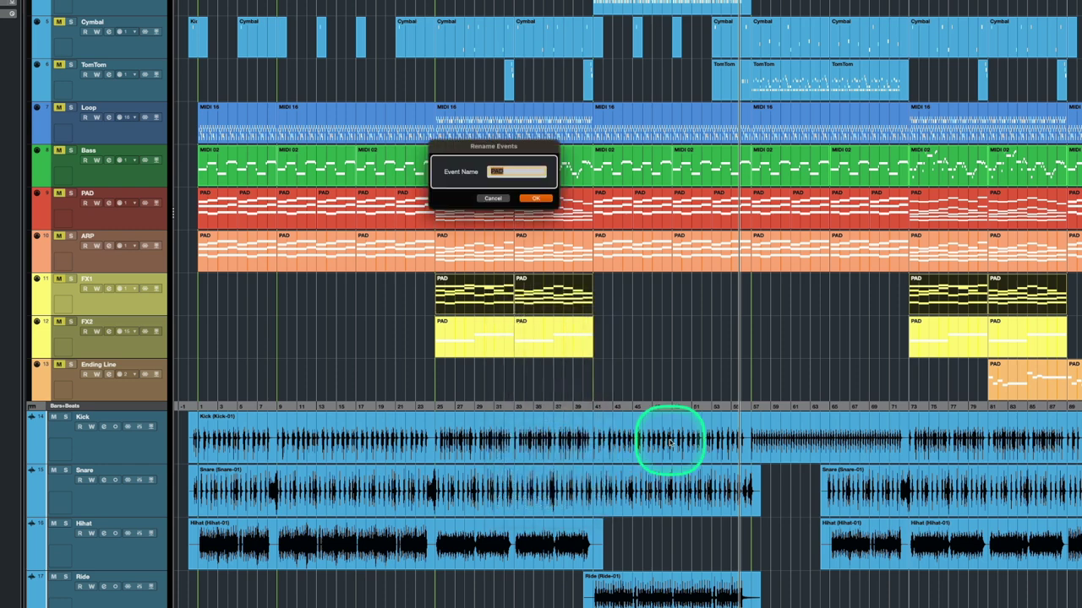
pyautogui.write('P')
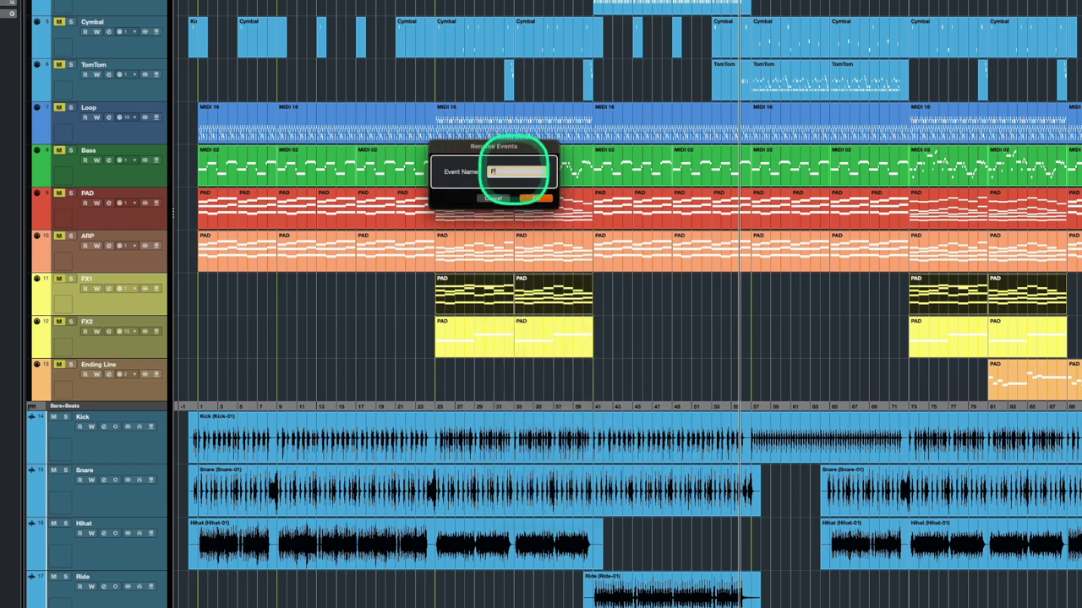
pyautogui.write('X1')
pyautogui.press('Return')
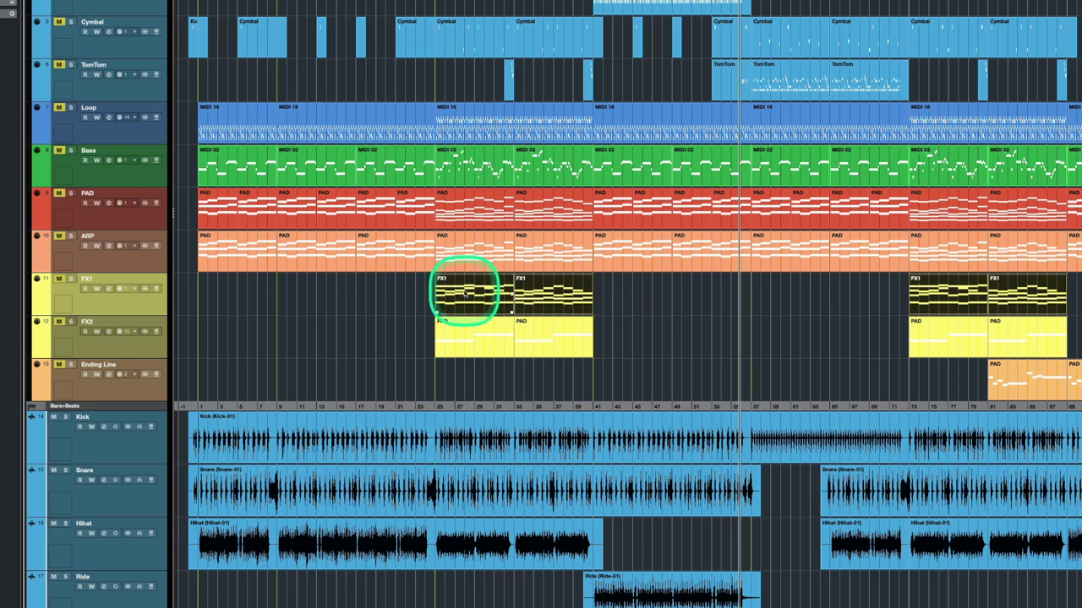
pyautogui.doubleClick(91, 279)
pyautogui.press('Return')
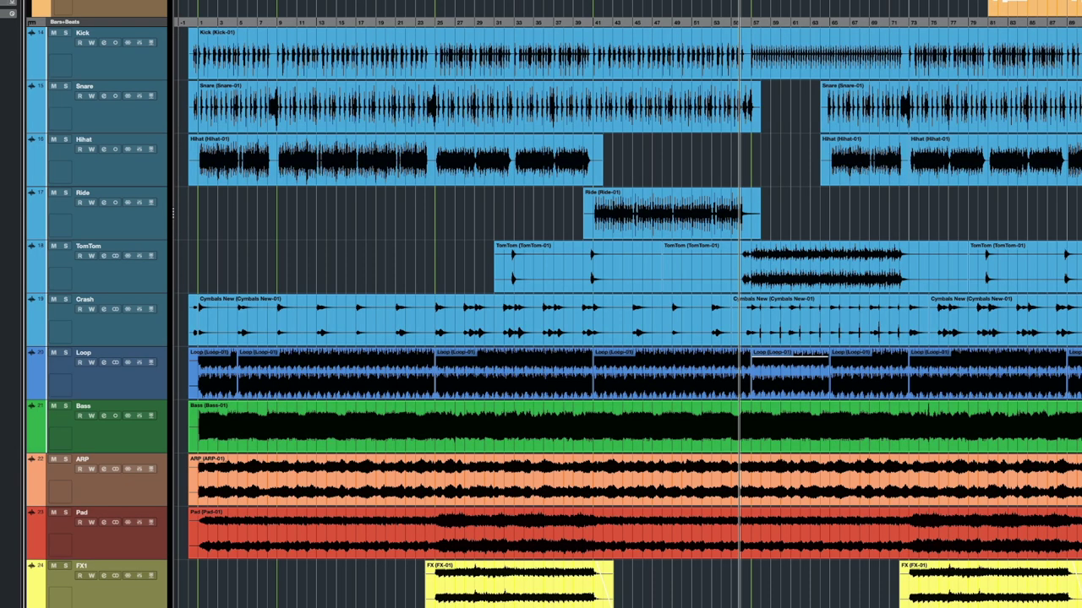
# Examine the event names on the TomTom audio track and on the audio tracks below it, down to the vocals.
pyautogui.click(953, 274)
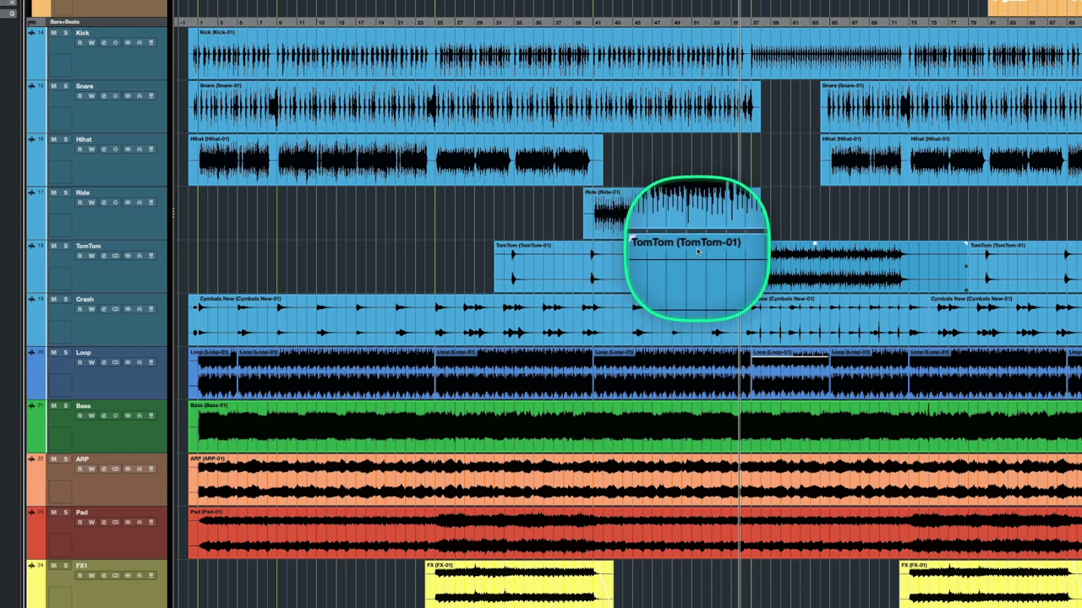
pyautogui.click(786, 268)
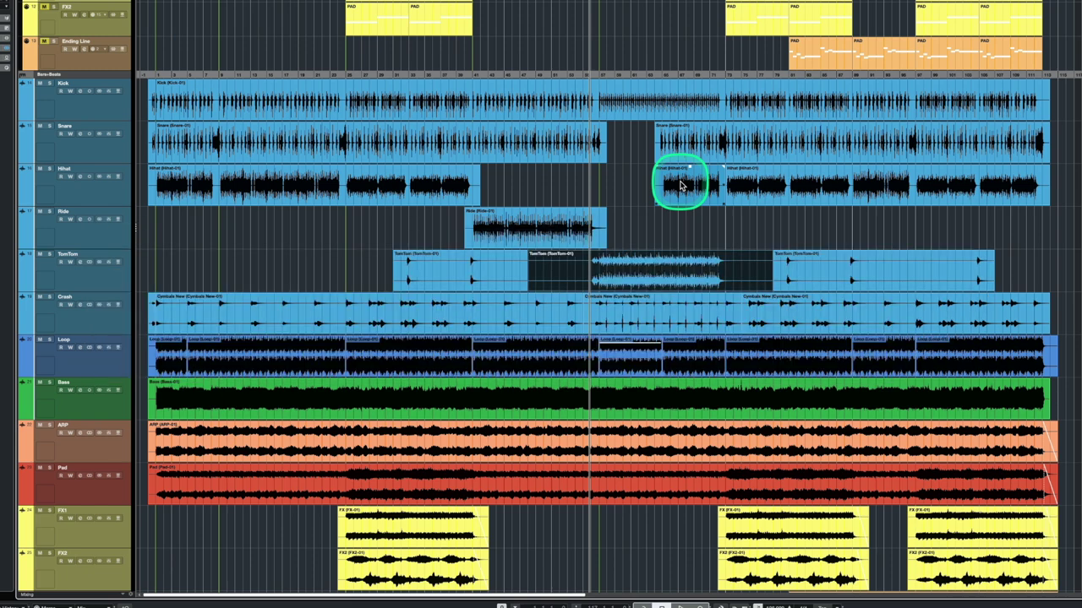
pyautogui.scroll(-15, 680, 184)
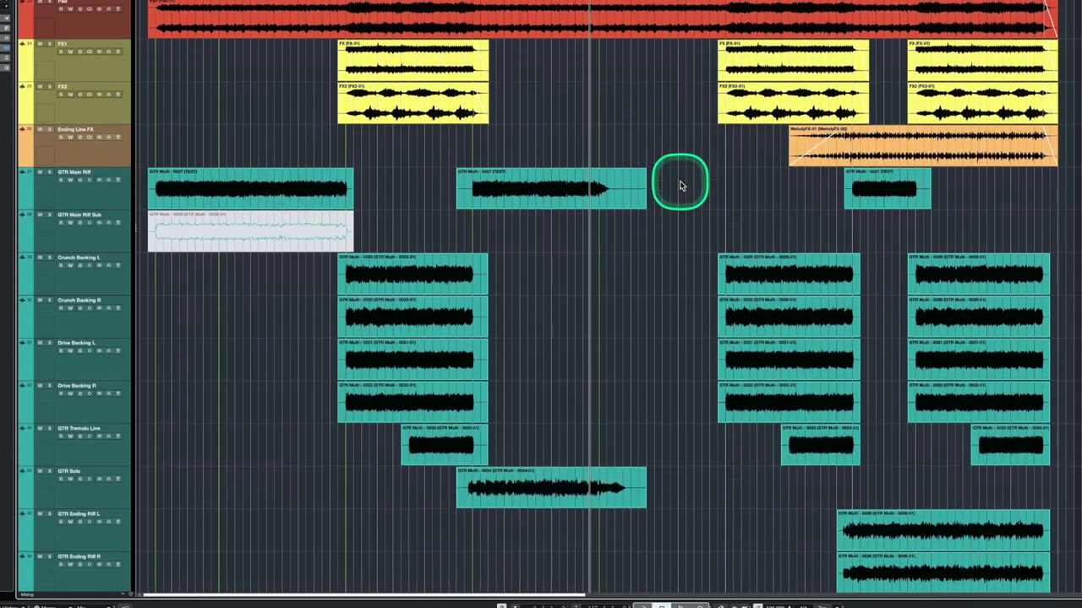
pyautogui.scroll(-3, 560, 218)
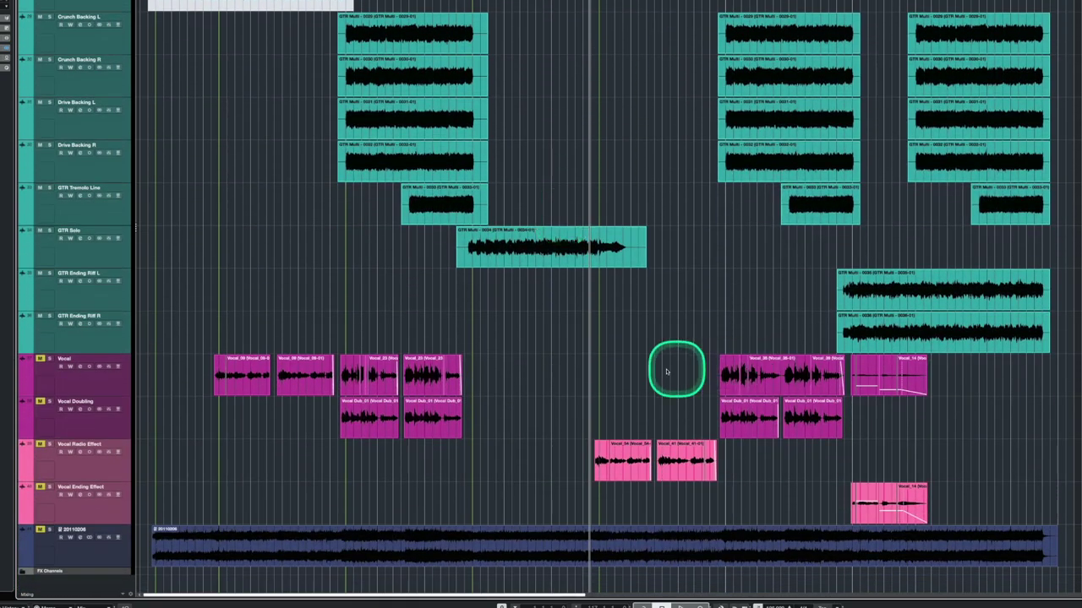
pyautogui.keyDown('ctrl'); pyautogui.scroll(4, 540, 386); pyautogui.keyUp('ctrl')
pyautogui.keyDown('ctrl'); pyautogui.scroll(3, 594, 379); pyautogui.keyUp('ctrl')
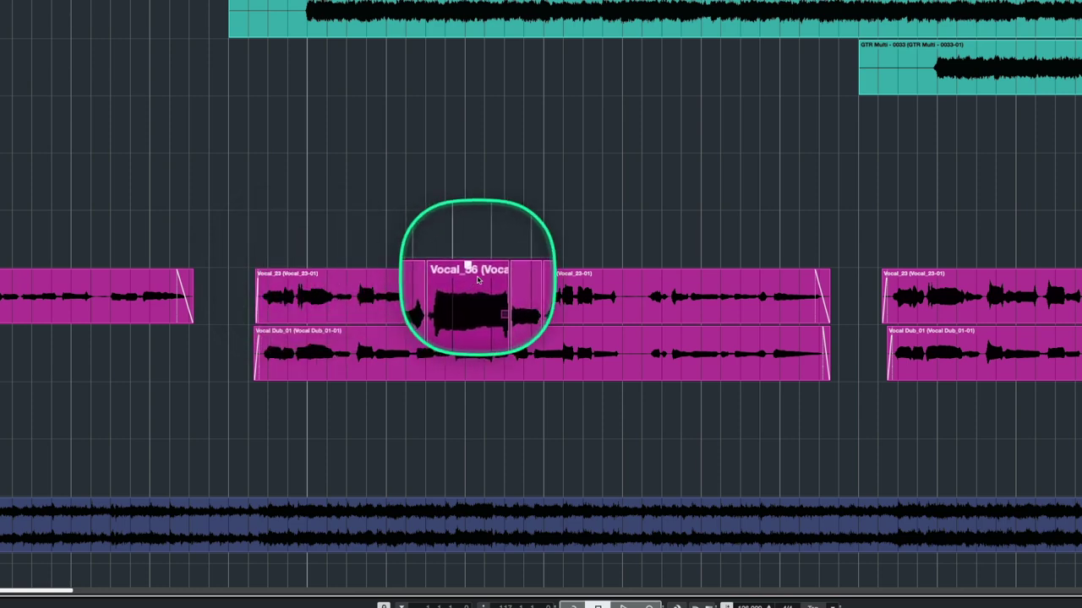
# Compare the names of the spliced audio events in the first chorus on the Vocal track.
pyautogui.click(519, 284)
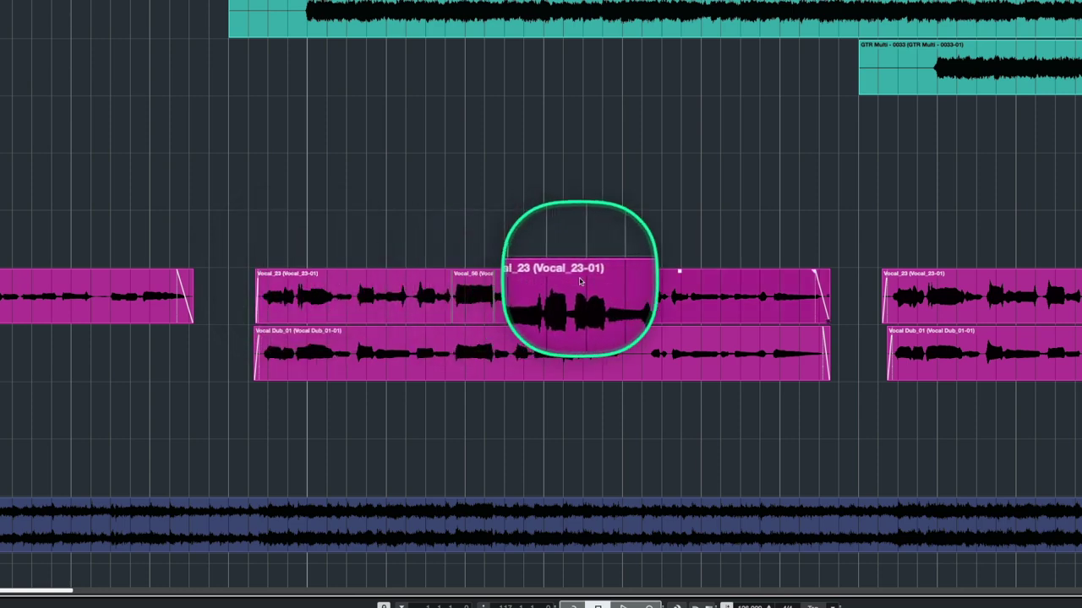
pyautogui.click(606, 296)
pyautogui.click(330, 294)
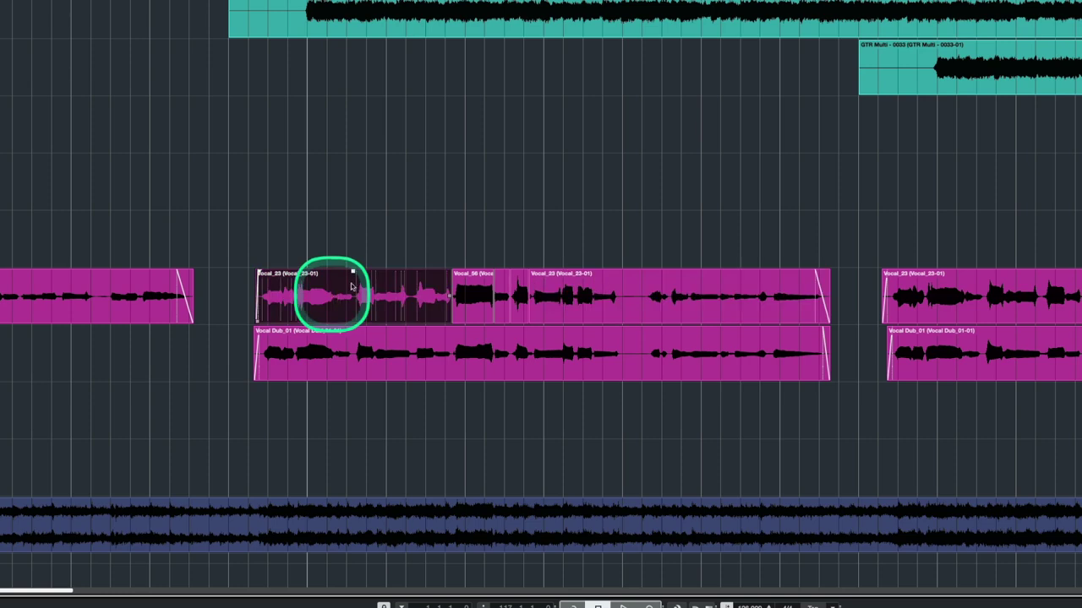
pyautogui.click(629, 287)
pyautogui.click(321, 290)
pyautogui.click(603, 282)
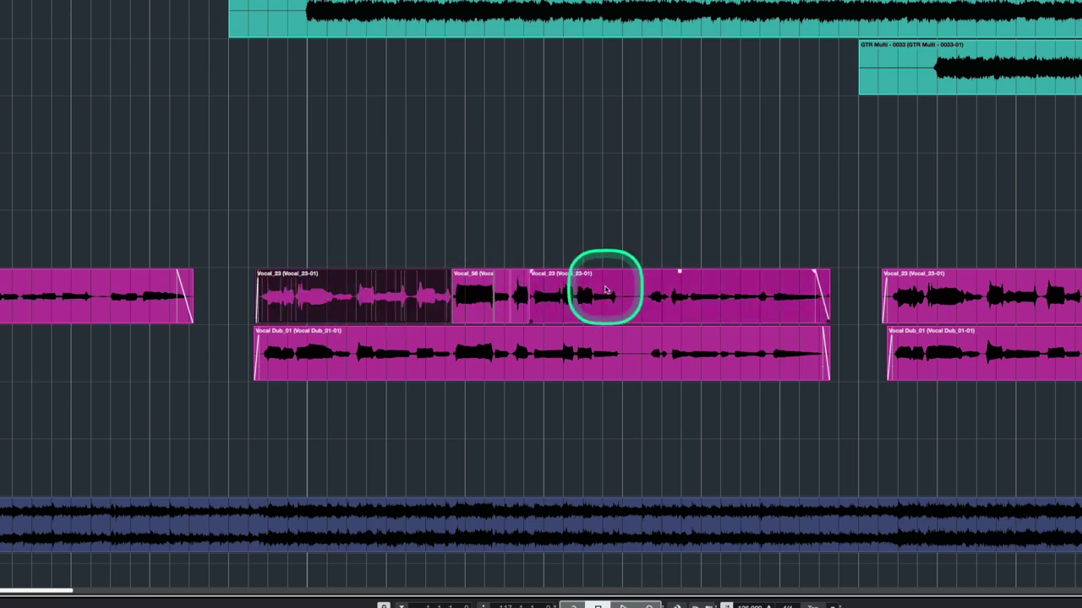
pyautogui.click(398, 292)
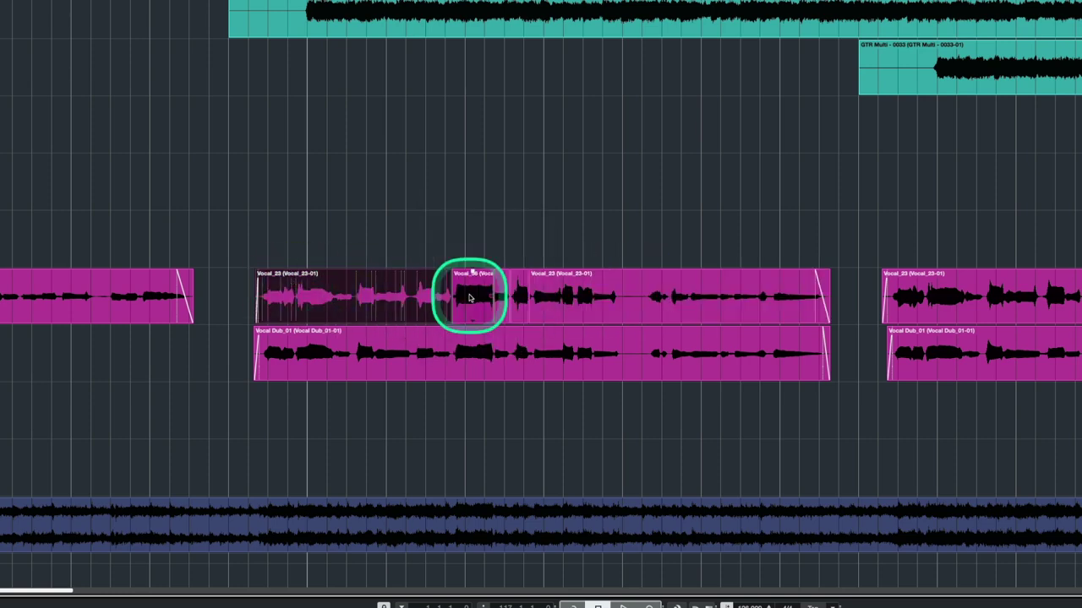
pyautogui.click(508, 302)
pyautogui.click(470, 290)
pyautogui.click(516, 295)
pyautogui.click(551, 286)
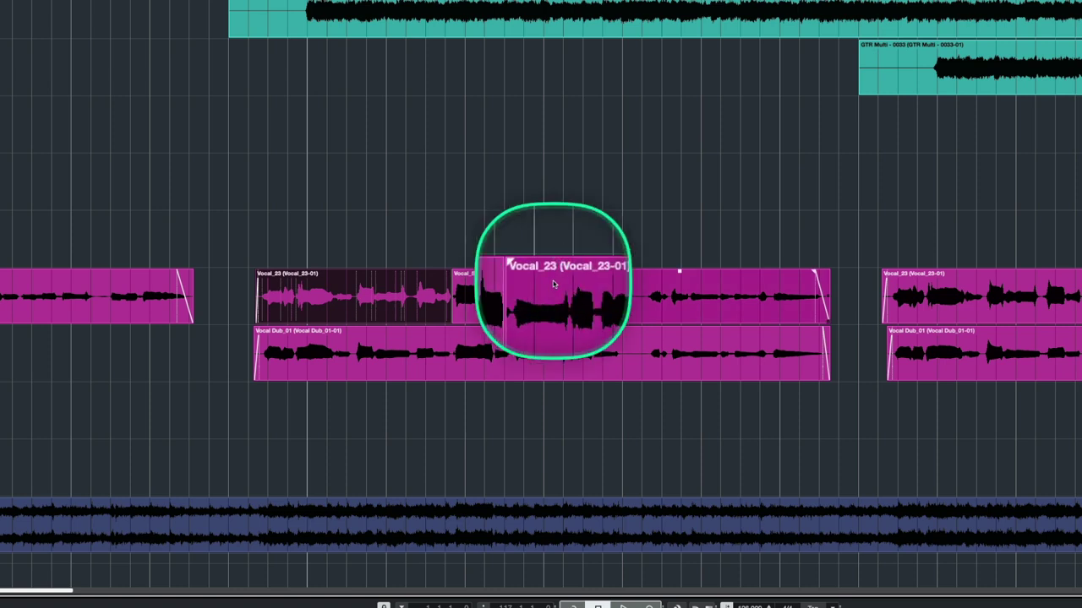
pyautogui.click(327, 285)
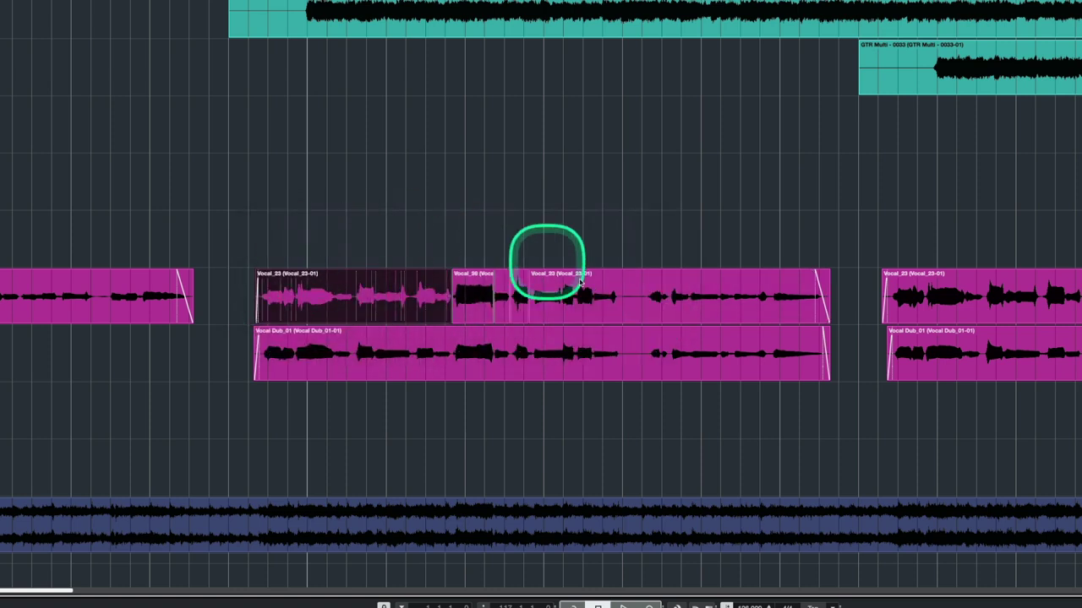
pyautogui.click(548, 278)
pyautogui.click(317, 282)
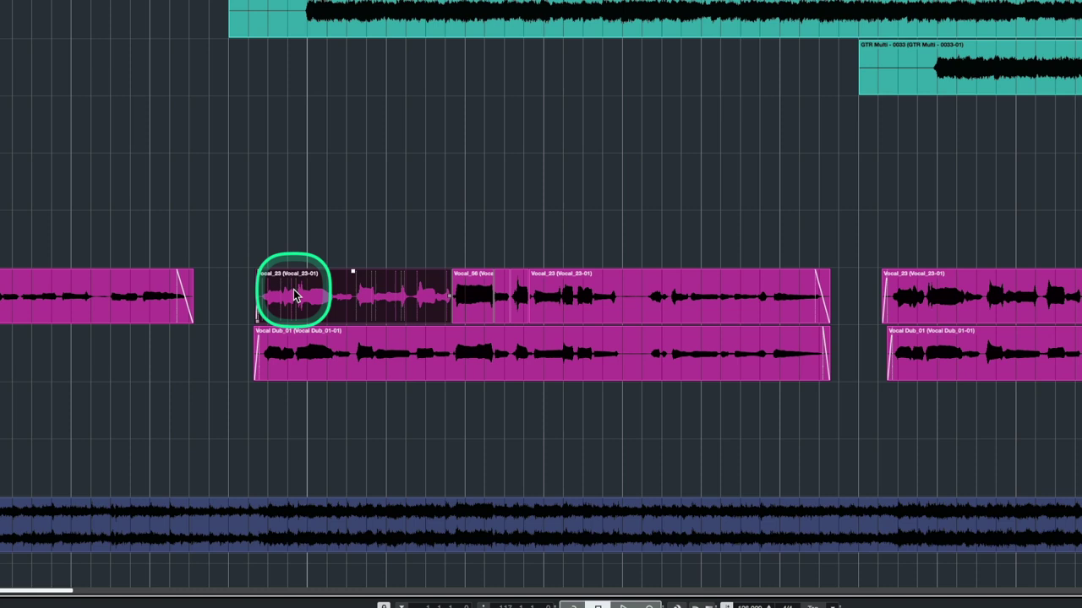
pyautogui.click(616, 295)
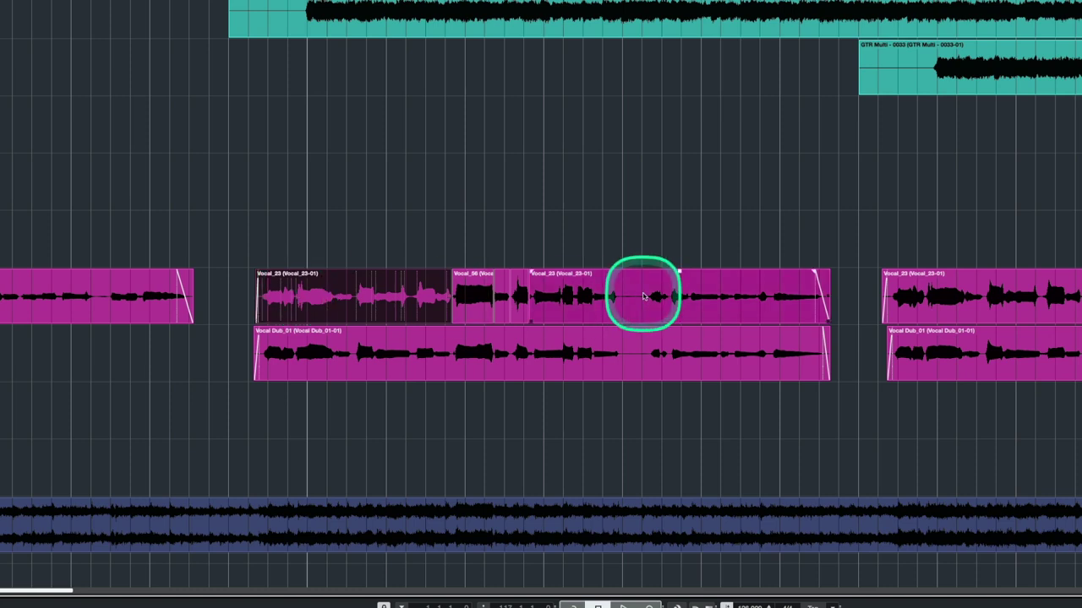
# Select all first-chorus events on the Vocal track and check the Rename Selected Events option for them.
pyautogui.moveTo(282, 234); pyautogui.dragTo(686, 318)
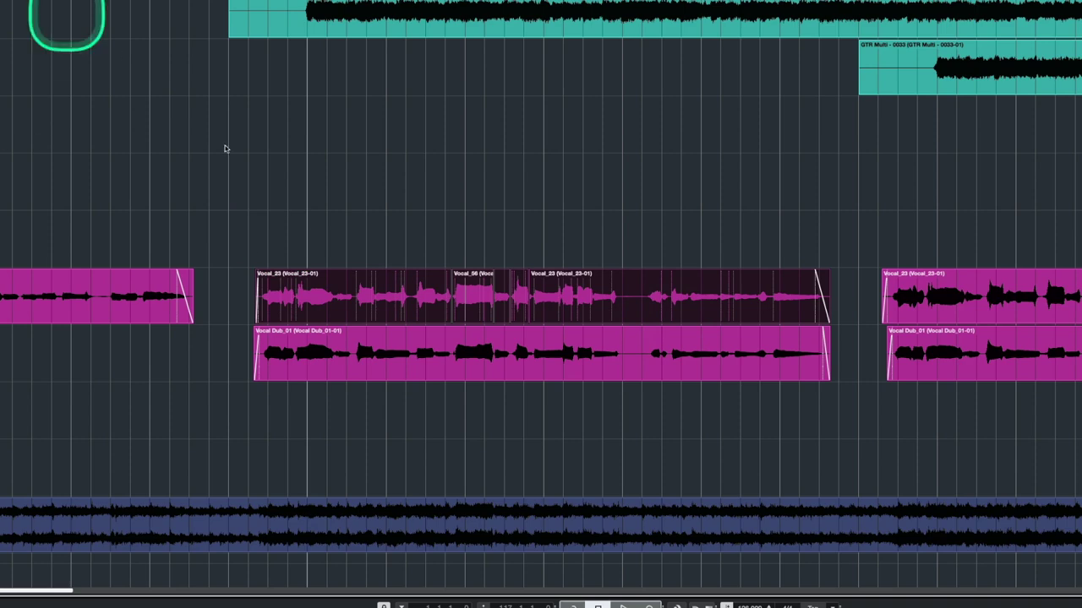
pyautogui.rightClick(323, 282)
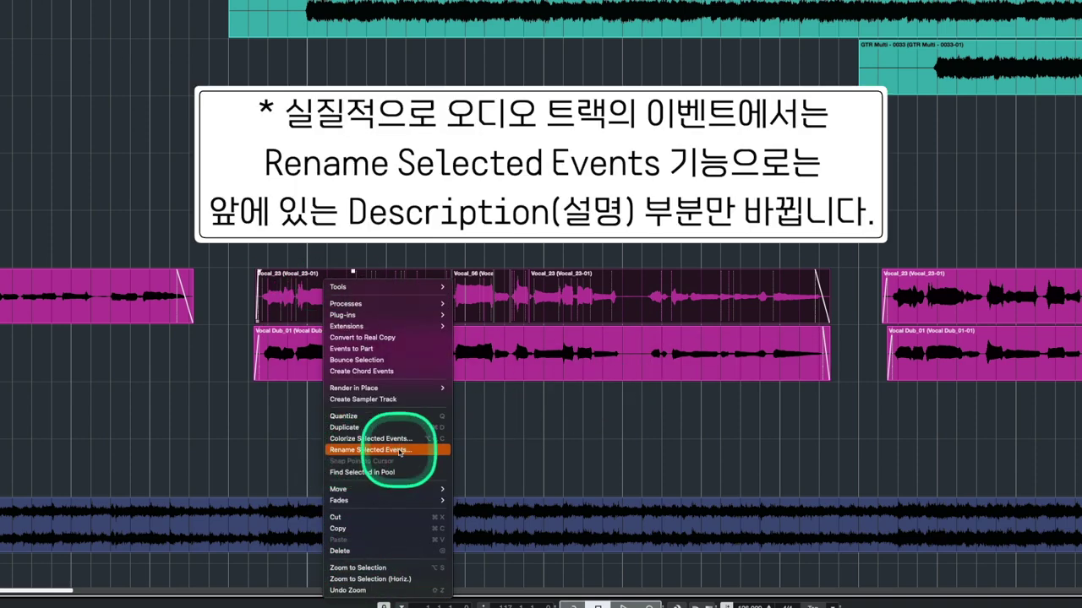
pyautogui.click(269, 280)
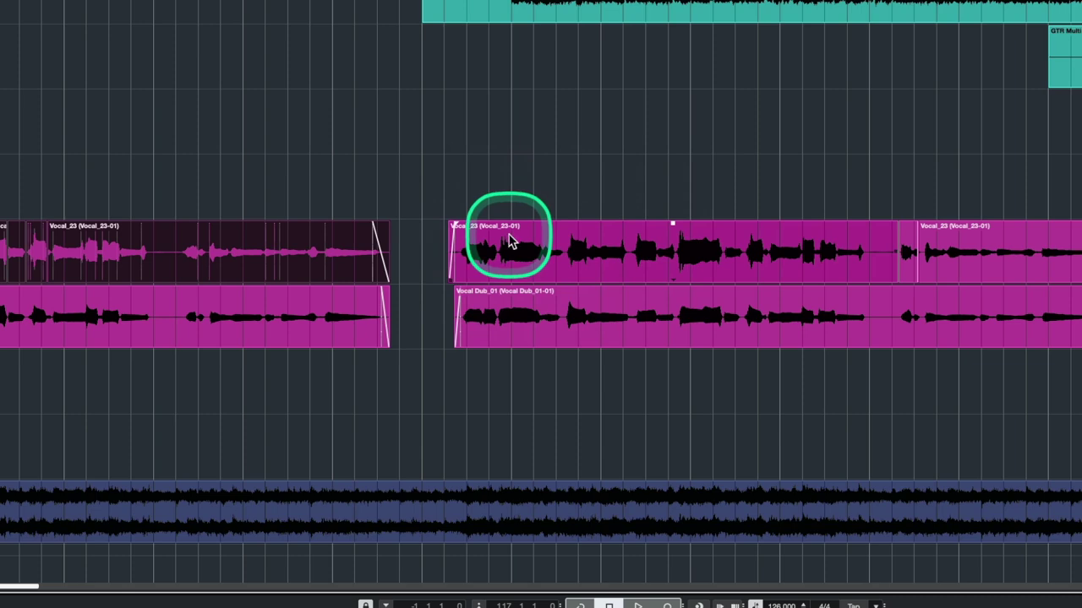
# Examine the names of the further spliced events on the Vocal track and check the Rename Selected Events option for the long Vocal_35 event.
pyautogui.hscroll(-3, 509, 241)
pyautogui.moveTo(180, 197); pyautogui.dragTo(234, 243)
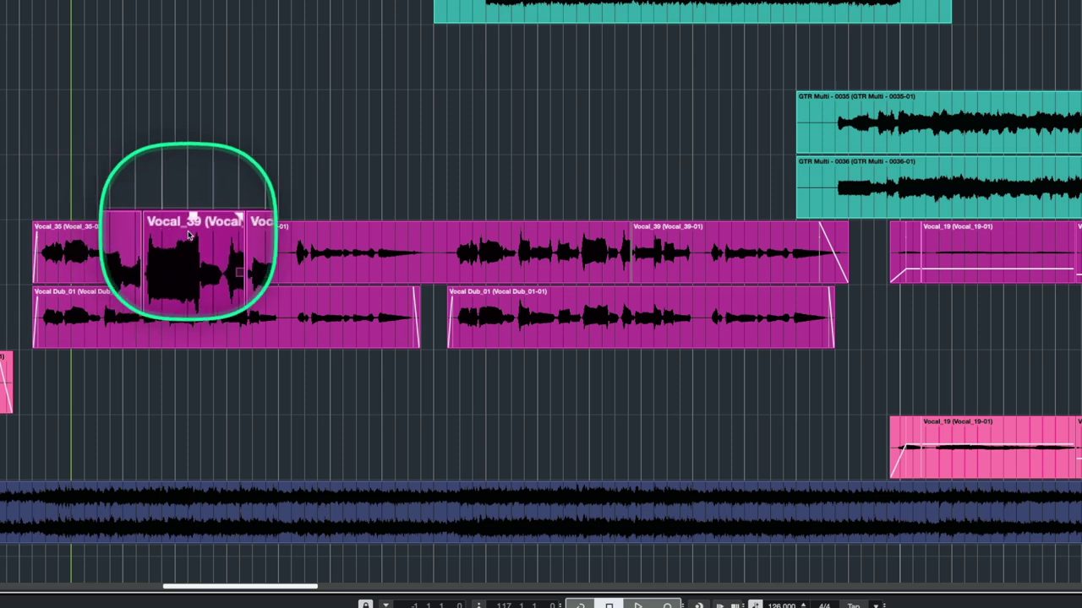
pyautogui.moveTo(188, 235); pyautogui.dragTo(658, 237)
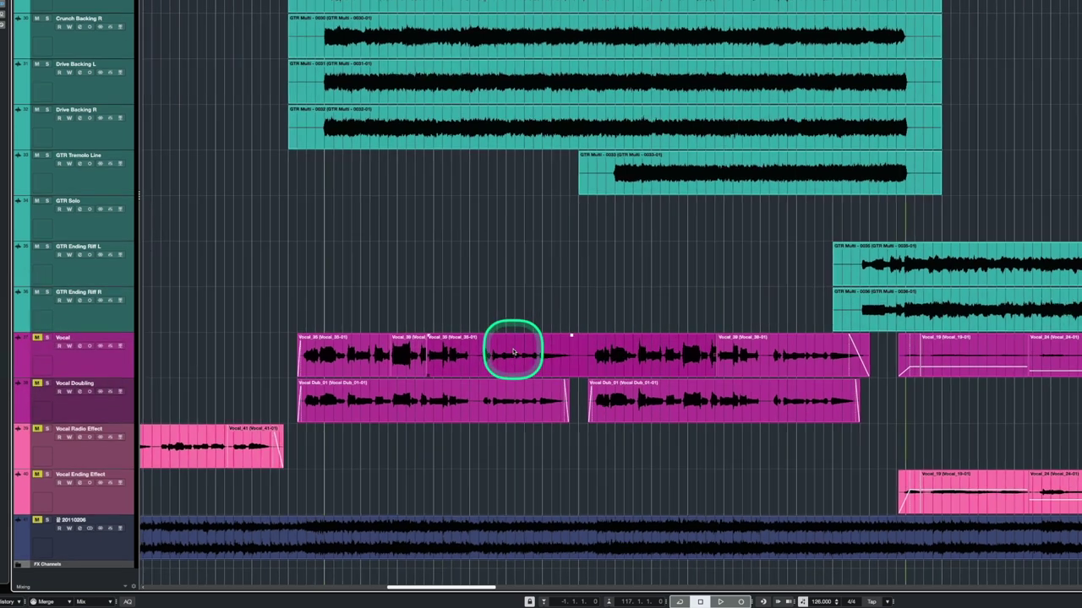
pyautogui.rightClick(511, 348)
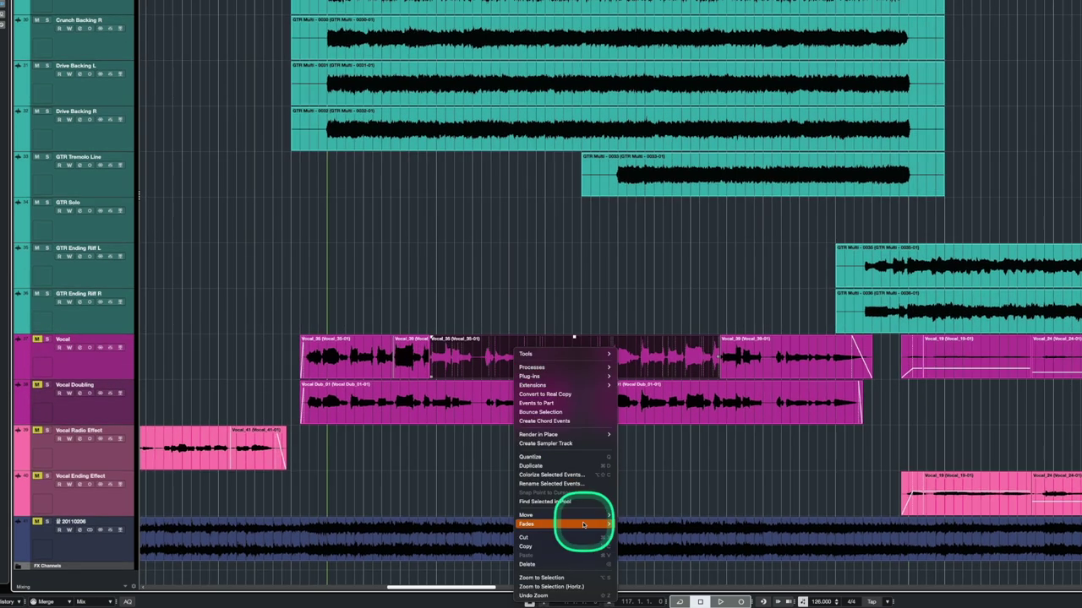
pyautogui.click(608, 247)
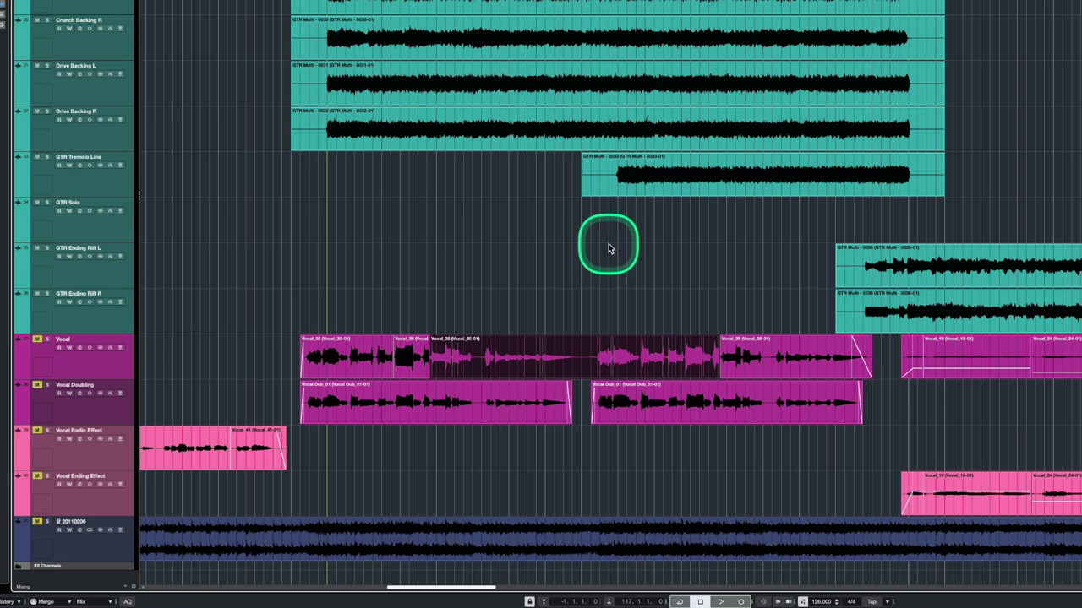
pyautogui.click(566, 296)
# Rename all events on the Bass MIDI track at once by reapplying the track name Bass to them.
pyautogui.scroll(10, 566, 296)
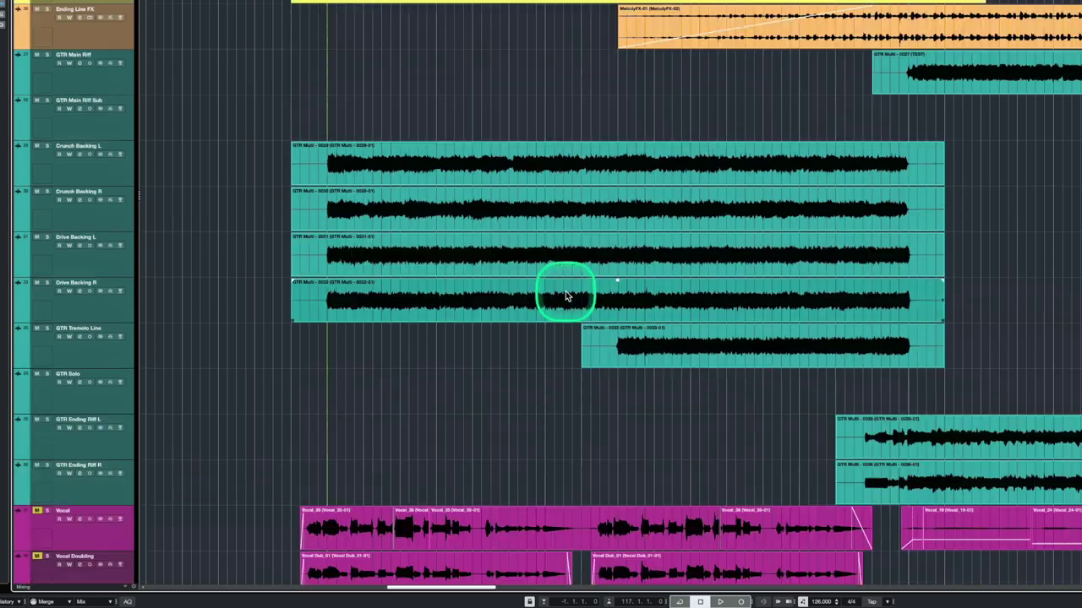
pyautogui.scroll(-3, 566, 296)
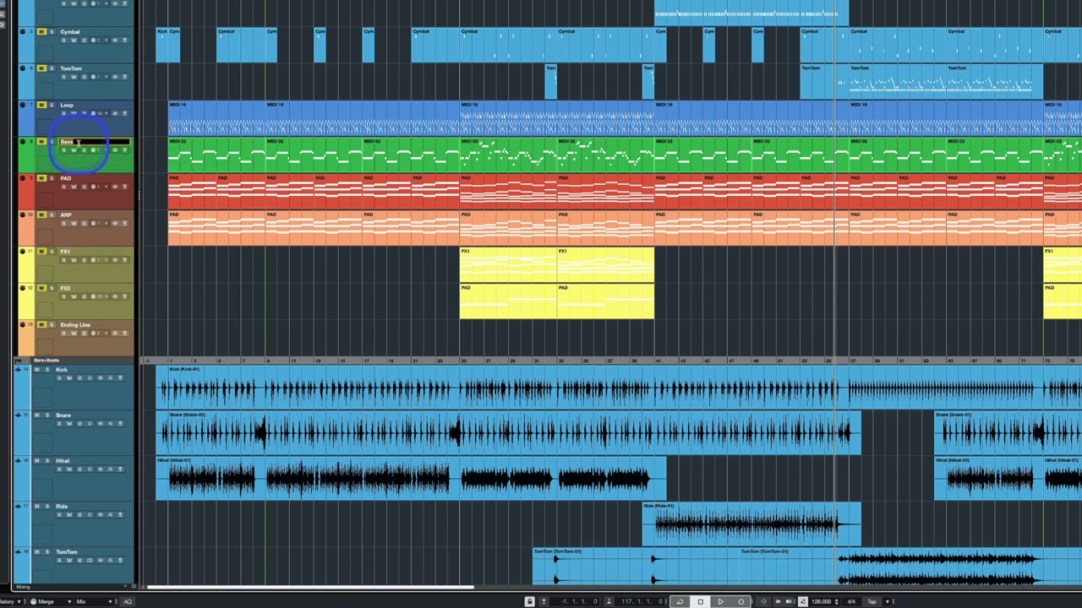
pyautogui.doubleClick(91, 149)
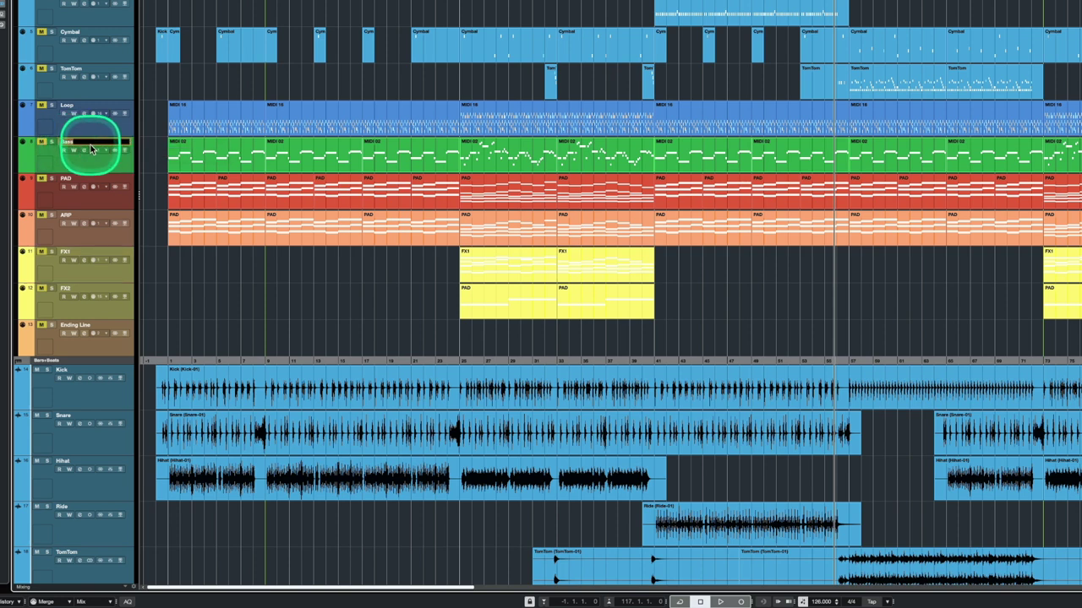
pyautogui.press('Return')
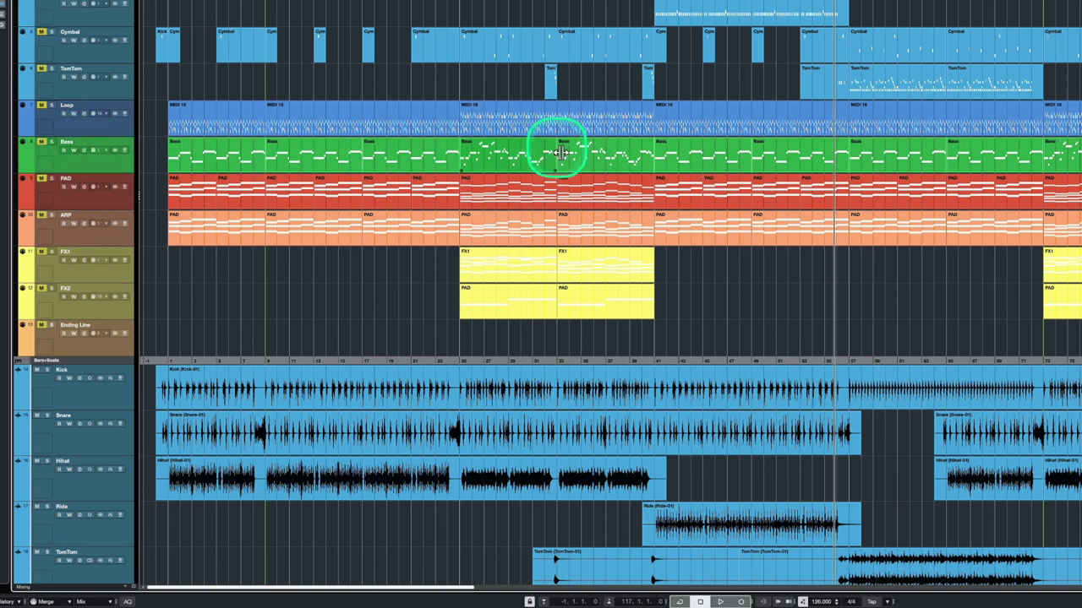
# Compare the event names on the PAD, FX1 and FX2 MIDI tracks and check Rename Selected Events for the second FX1 event.
pyautogui.click(470, 188)
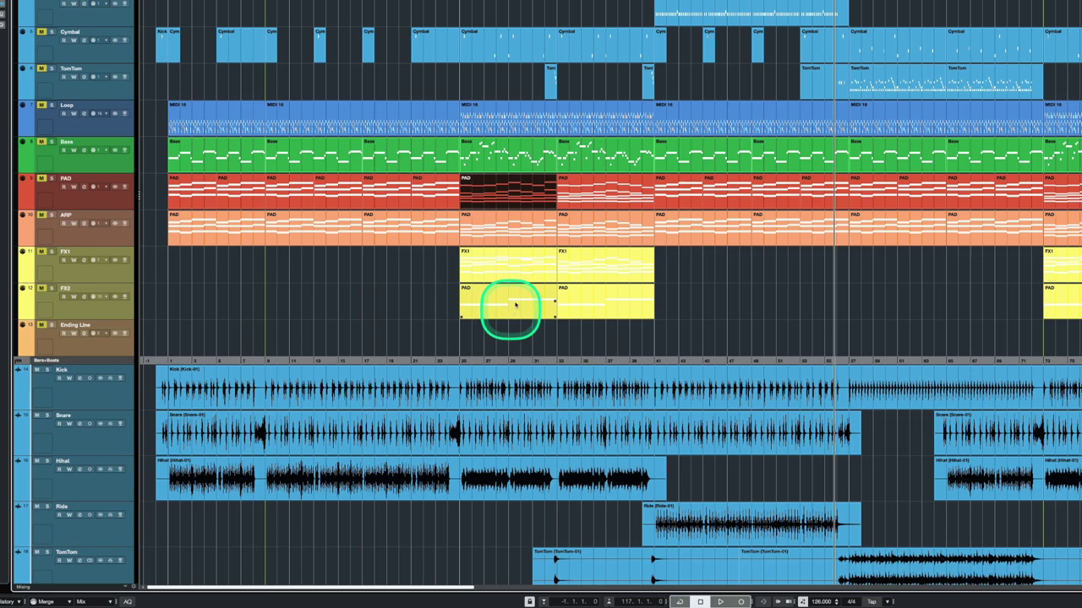
pyautogui.hscroll(3, 972, 199)
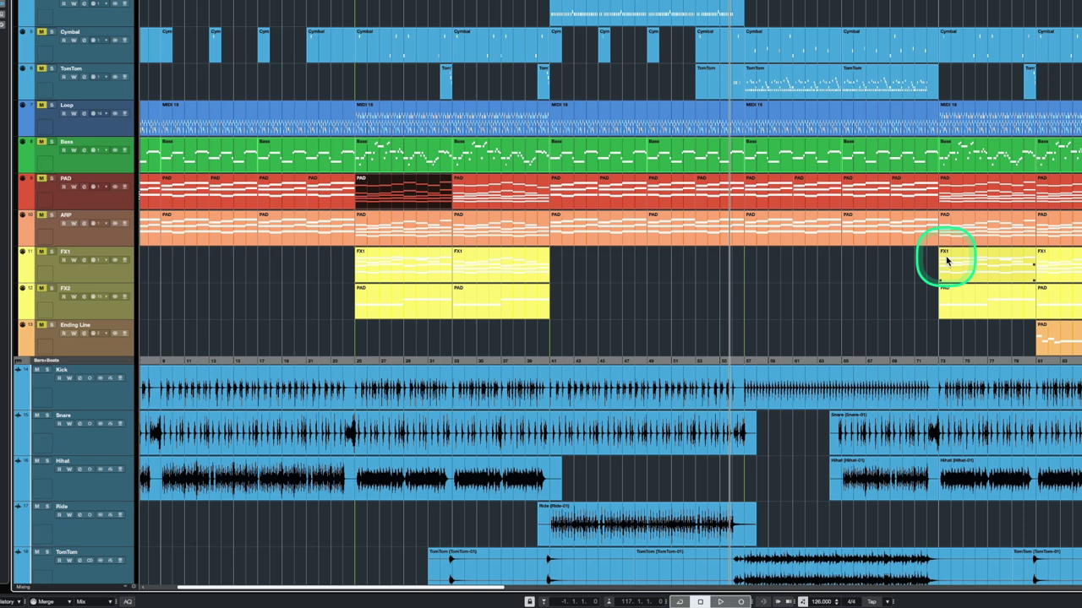
pyautogui.click(723, 266)
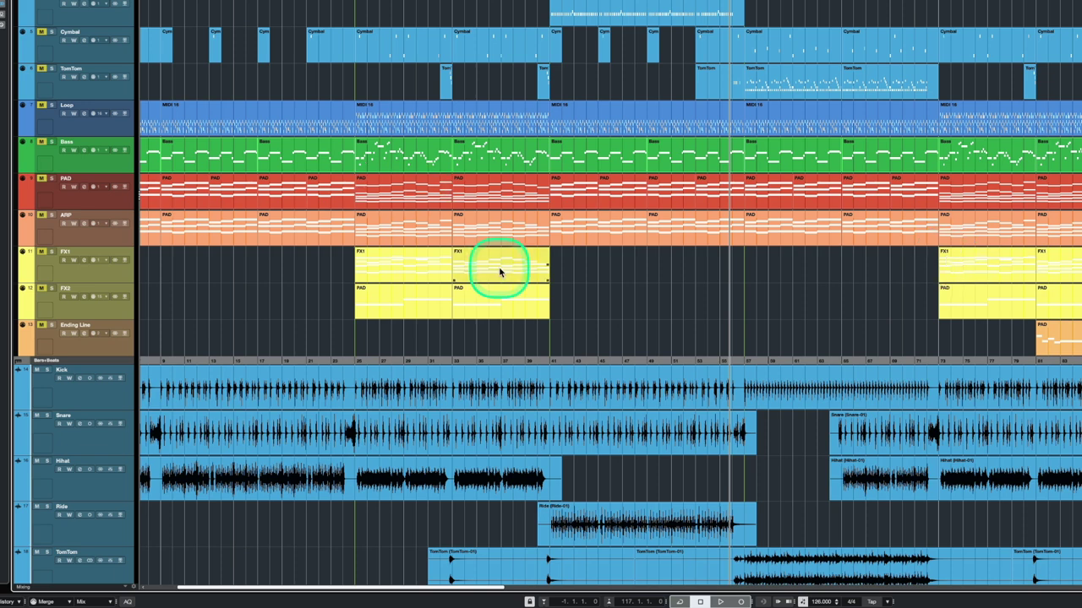
pyautogui.rightClick(500, 271)
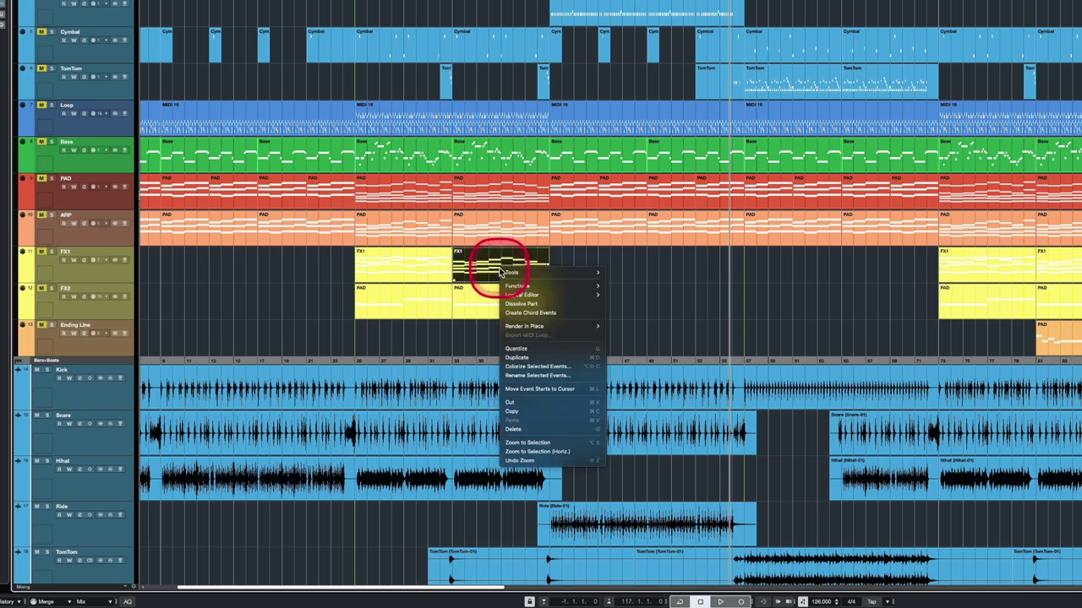
pyautogui.click(555, 378)
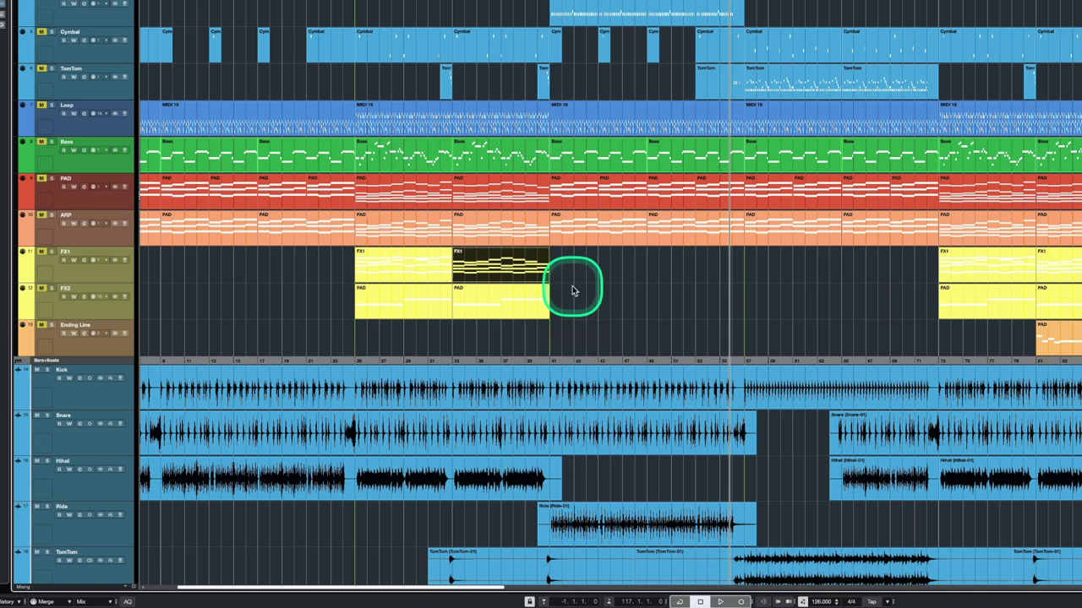